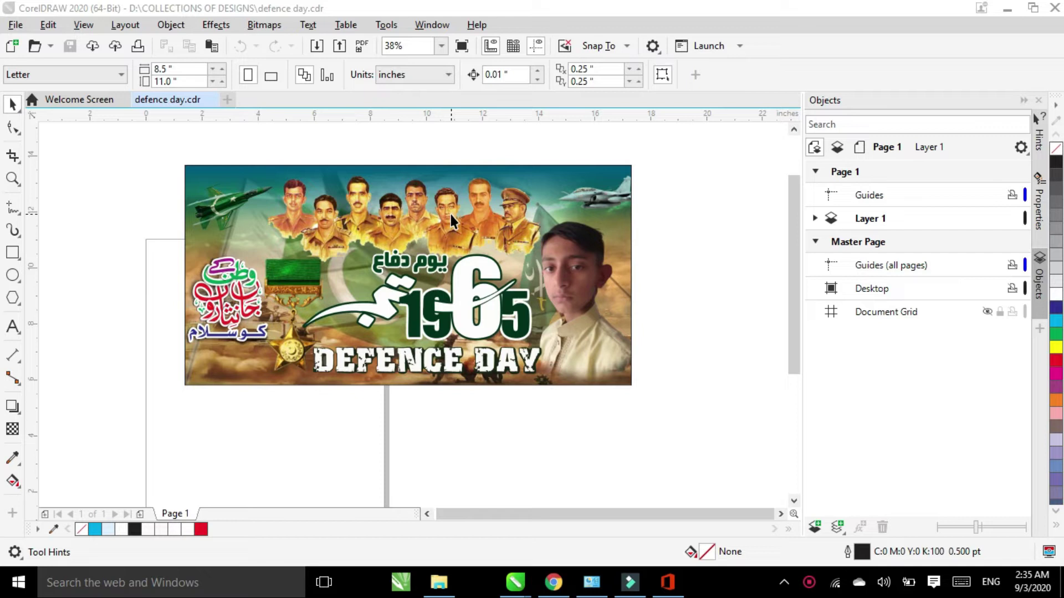
# Move the 1965 lettering, the DEFENCE DAY text and the Urdu title curve off the banner to the empty area below it.
pyautogui.click(447, 210)
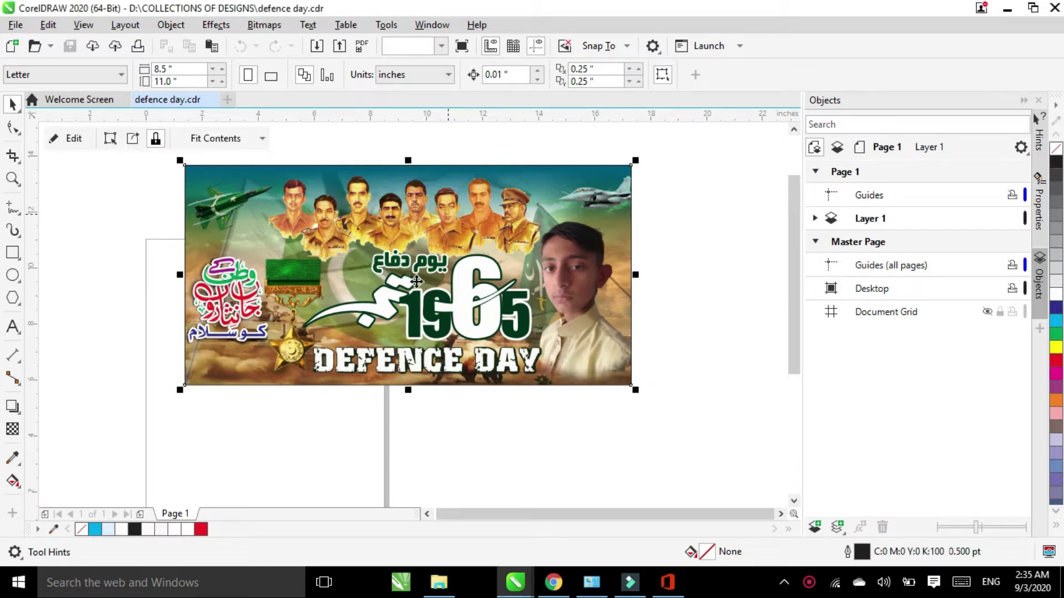
pyautogui.click(143, 259)
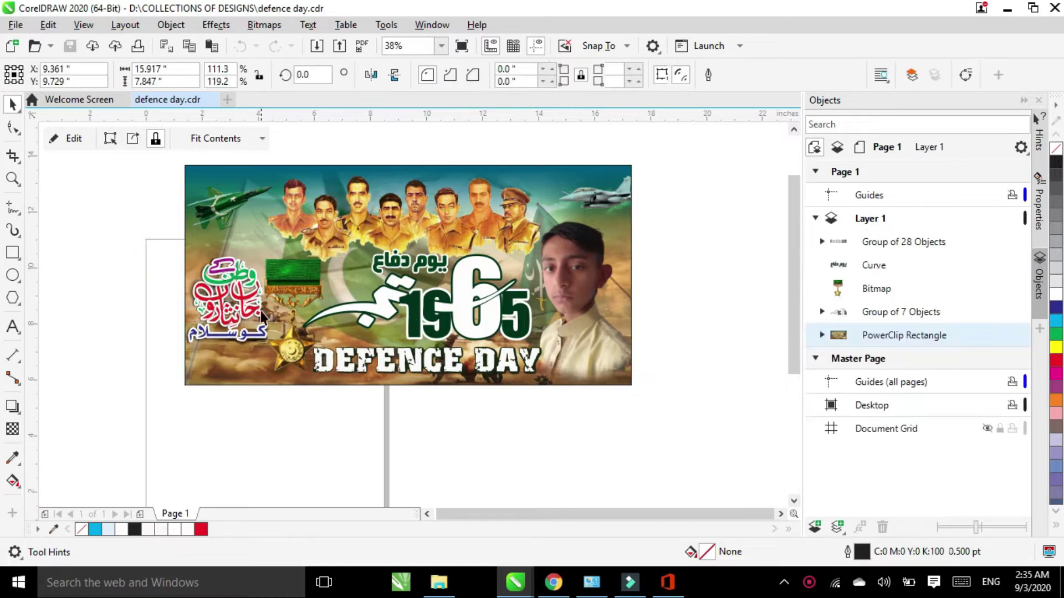
pyautogui.keyDown('ctrl'); pyautogui.click(393, 302); pyautogui.keyUp('ctrl')
pyautogui.moveTo(393, 302); pyautogui.dragTo(468, 432)
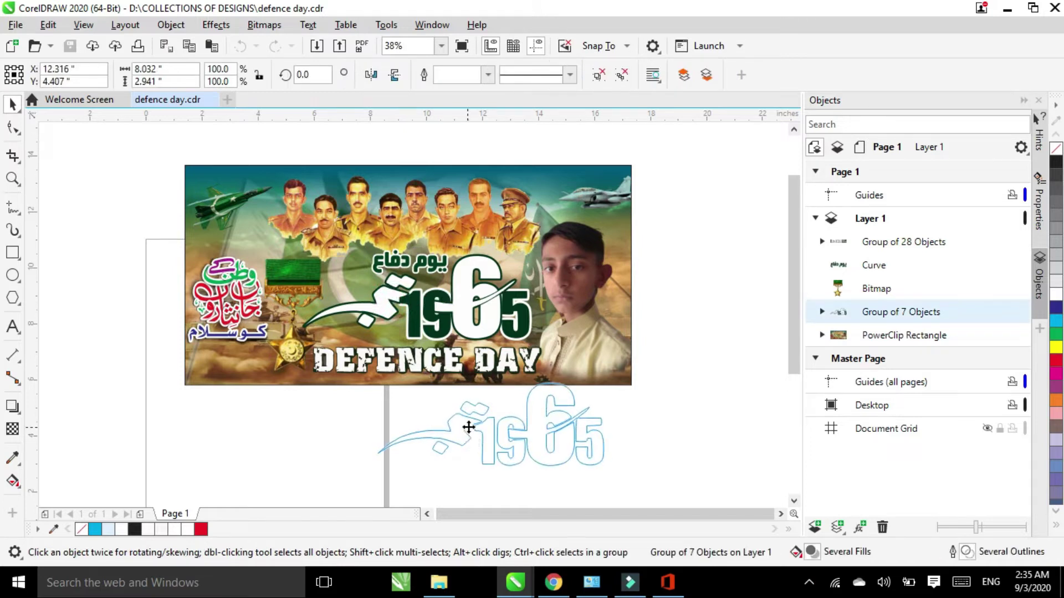
pyautogui.keyDown('ctrl'); pyautogui.click(391, 371); pyautogui.keyUp('ctrl')
pyautogui.moveTo(390, 371); pyautogui.dragTo(427, 452)
pyautogui.moveTo(432, 282); pyautogui.dragTo(537, 449)
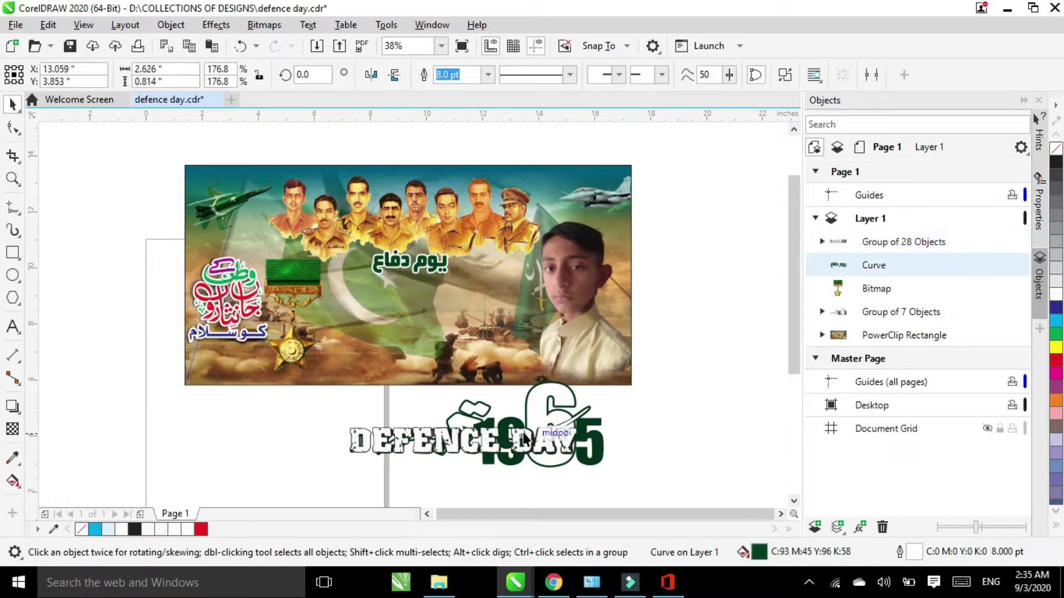
# Move the medal bitmap below the banner and open the banner's PowerClip contents for editing.
pyautogui.click(239, 289)
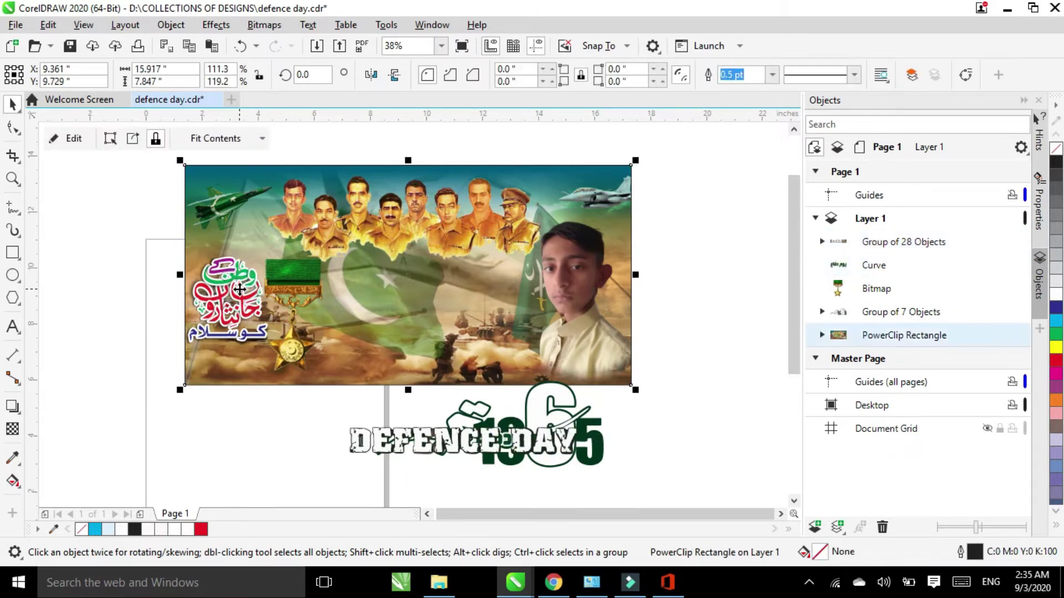
pyautogui.click(279, 299)
pyautogui.moveTo(299, 388); pyautogui.dragTo(310, 434)
pyautogui.click(239, 277)
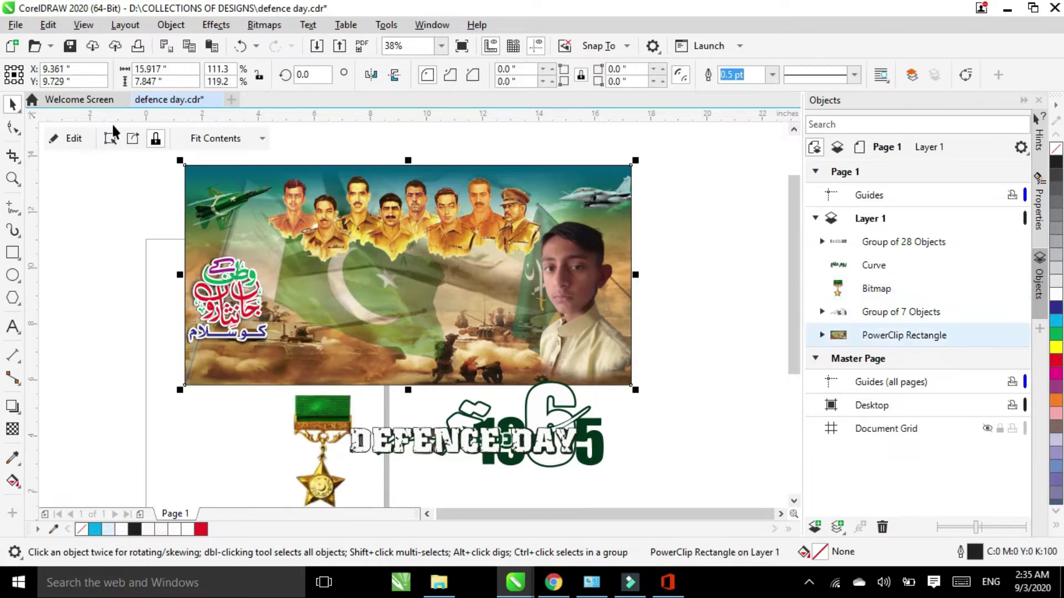
pyautogui.click(86, 138)
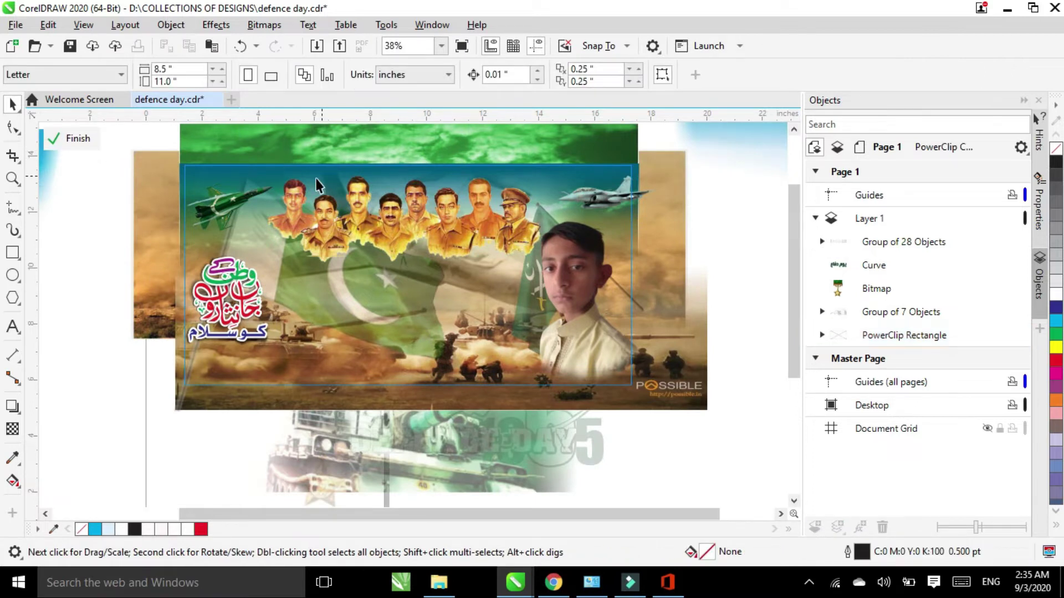
# Move the boy's portrait, the green army flag and the grey JF-17 jet out past the right edge of the PowerClip frame.
pyautogui.click(582, 323)
pyautogui.moveTo(587, 312); pyautogui.dragTo(689, 368)
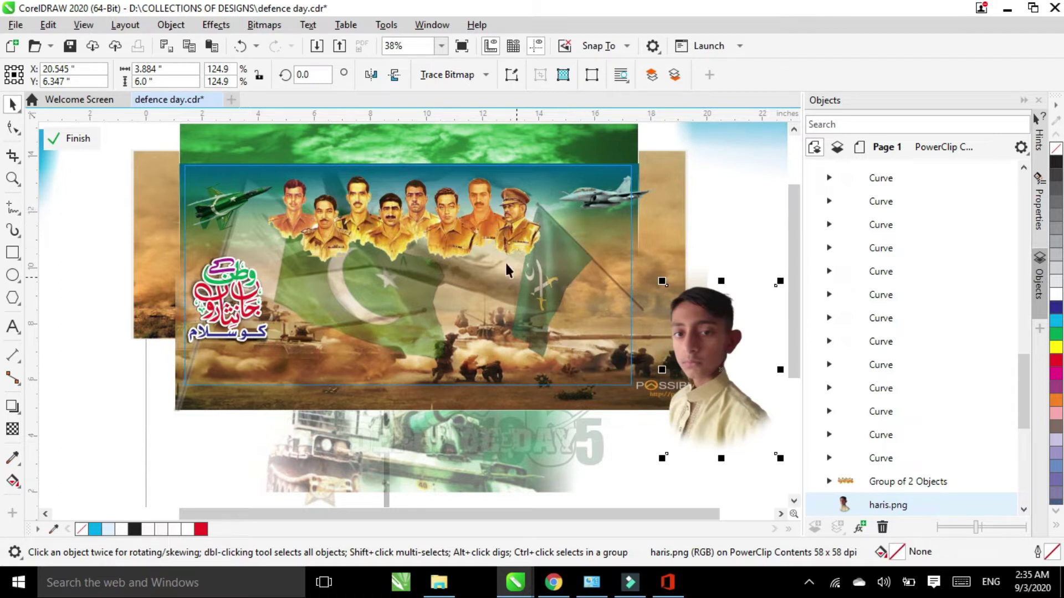
pyautogui.click(573, 245)
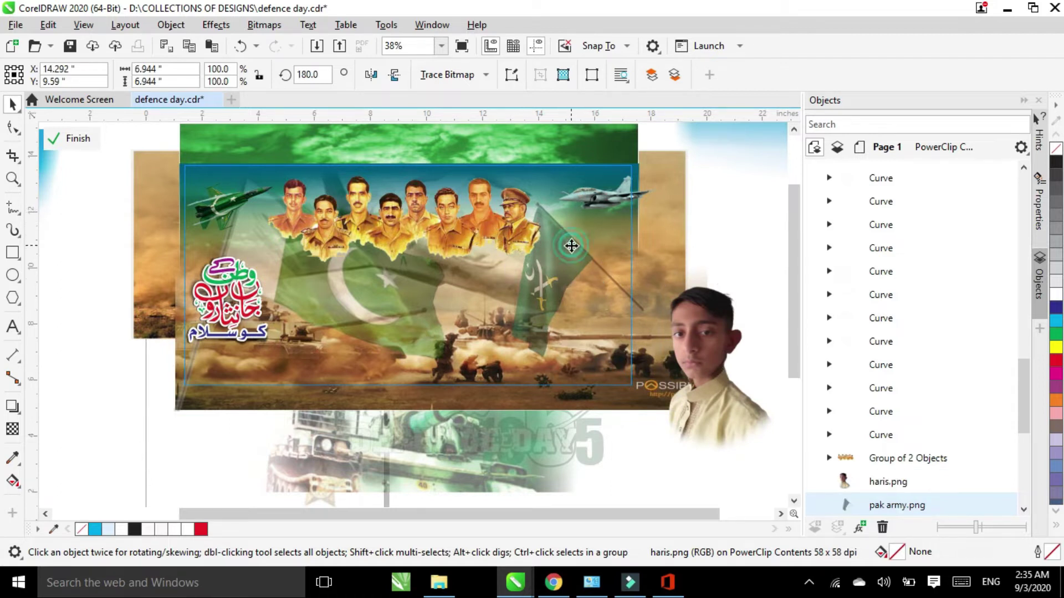
pyautogui.moveTo(571, 245); pyautogui.dragTo(684, 370)
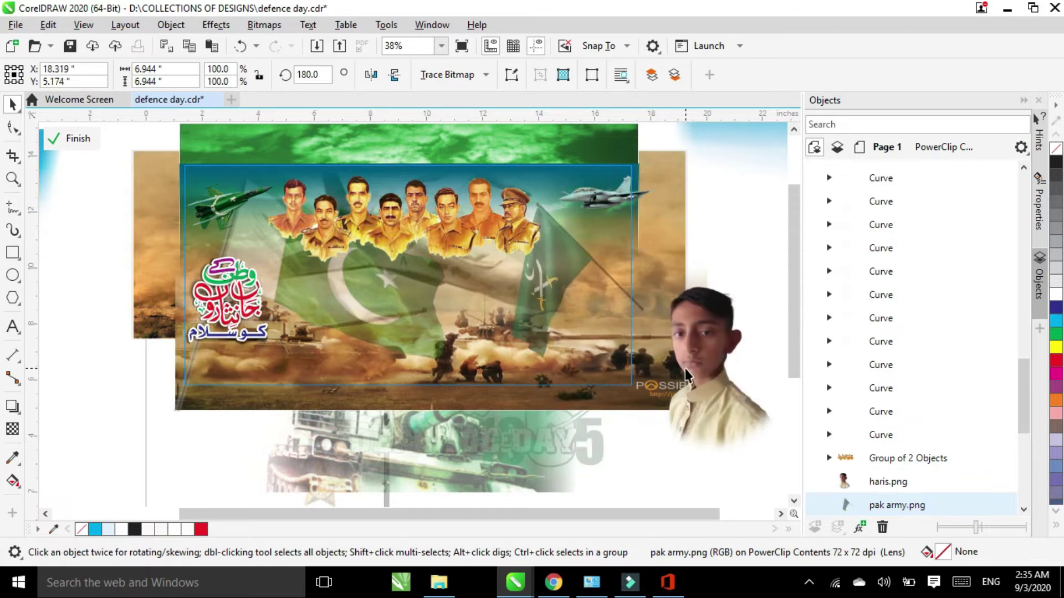
pyautogui.click(616, 179)
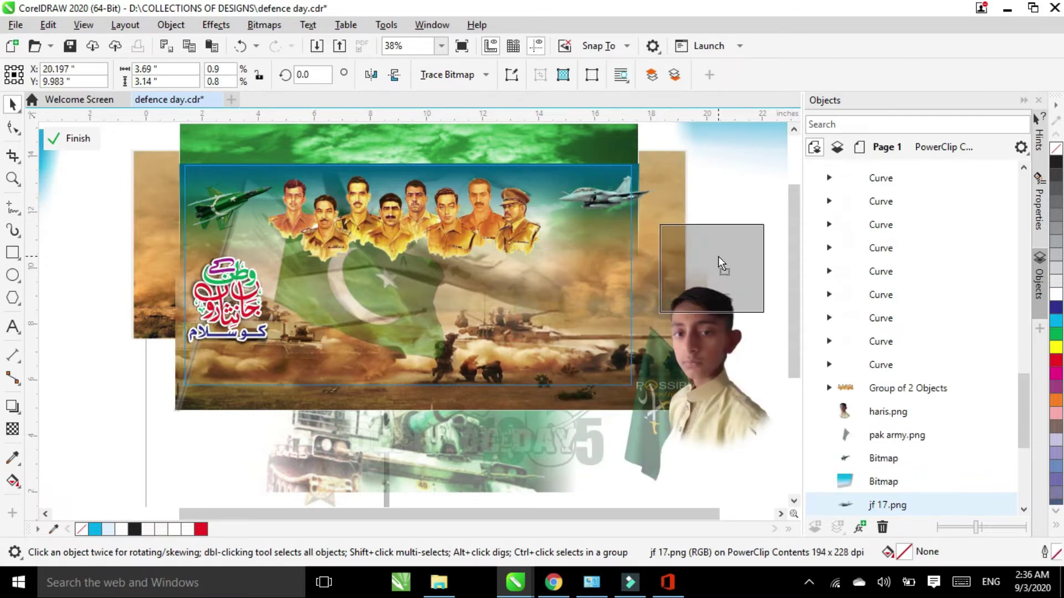
# Move the soldier portraits group below and left of the frame, and the faded 6 September poster image to its upper right.
pyautogui.click(460, 231)
pyautogui.moveTo(460, 231); pyautogui.dragTo(308, 435)
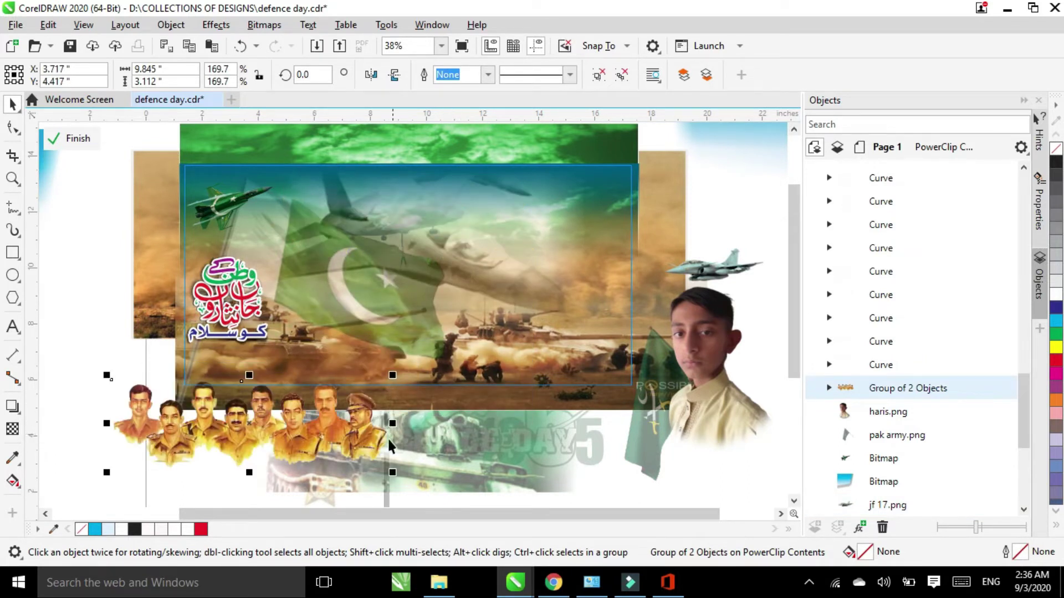
pyautogui.scroll(-1, 357, 435)
pyautogui.moveTo(357, 435); pyautogui.dragTo(274, 457)
pyautogui.moveTo(353, 456)
pyautogui.mouseDown()
pyautogui.moveTo(594, 309)
pyautogui.moveTo(636, 268)
pyautogui.moveTo(646, 321)
pyautogui.mouseUp()
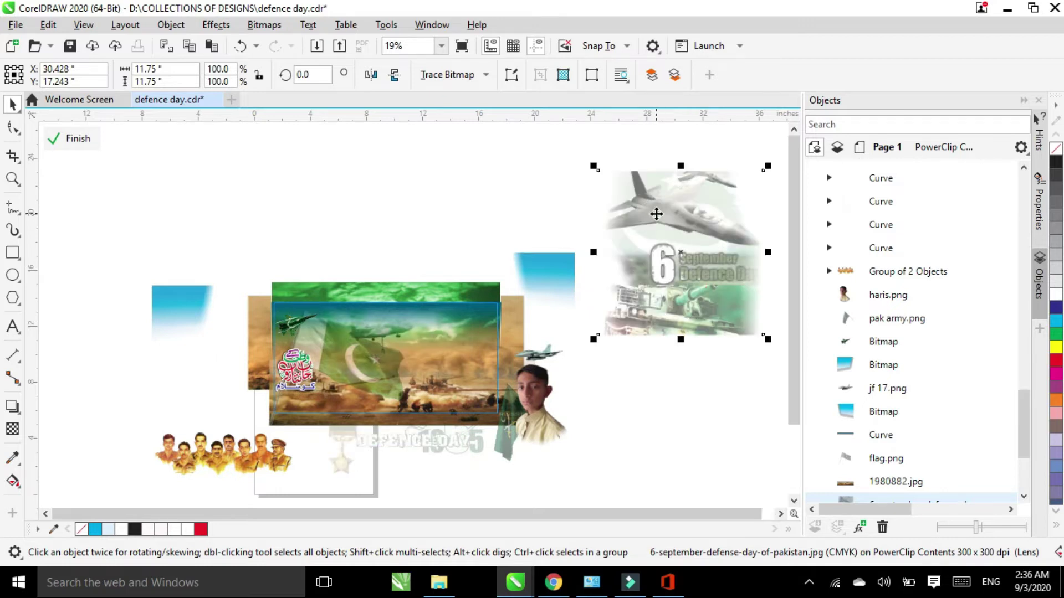
# Move the tank battle photo, the green sky image and the teal gradient strip out of the frame to the area above it.
pyautogui.click(416, 324)
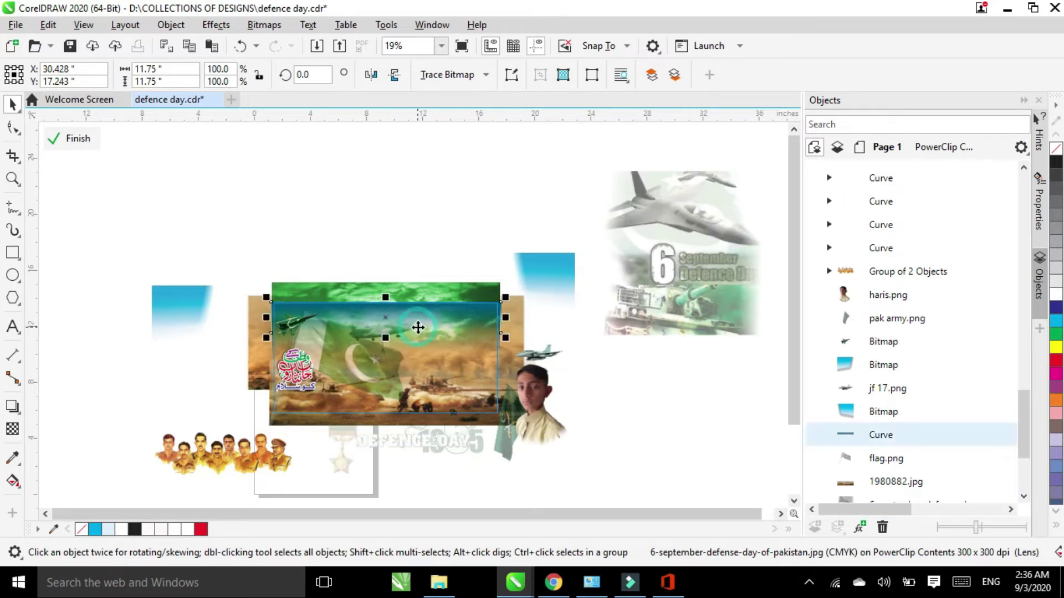
pyautogui.click(421, 290)
pyautogui.moveTo(421, 289); pyautogui.dragTo(463, 154)
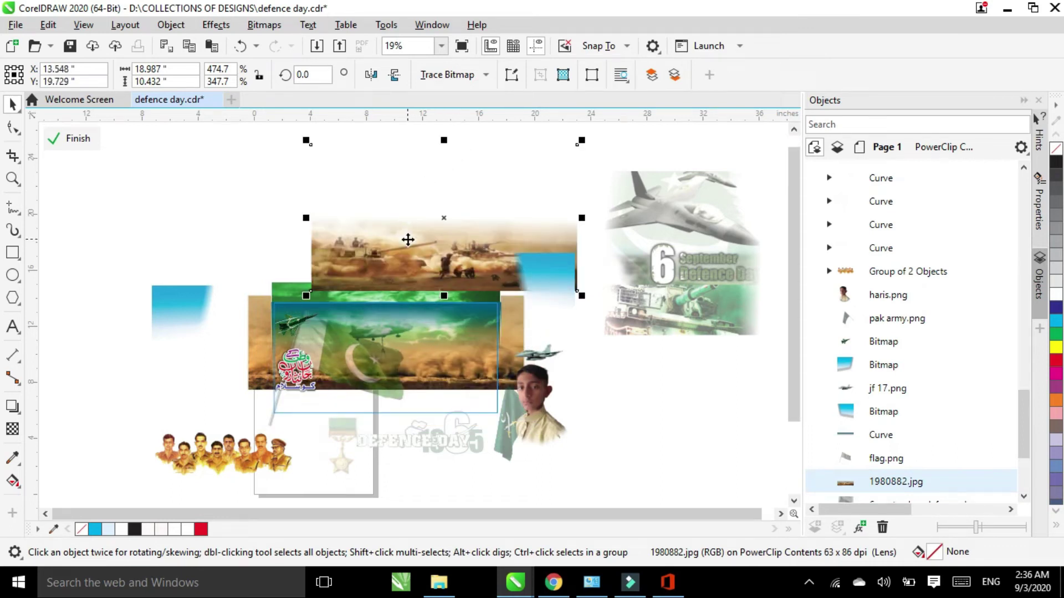
pyautogui.click(276, 288)
pyautogui.moveTo(276, 288); pyautogui.dragTo(207, 164)
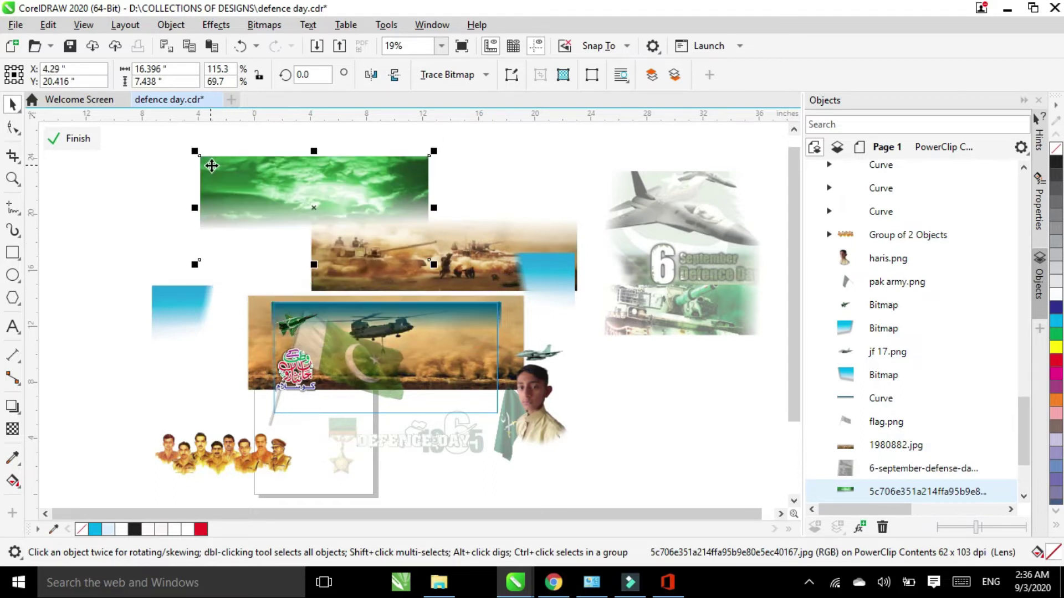
pyautogui.click(381, 331)
pyautogui.moveTo(382, 331)
pyautogui.mouseDown()
pyautogui.moveTo(395, 272)
pyautogui.moveTo(434, 263)
pyautogui.moveTo(465, 230)
pyautogui.mouseUp()
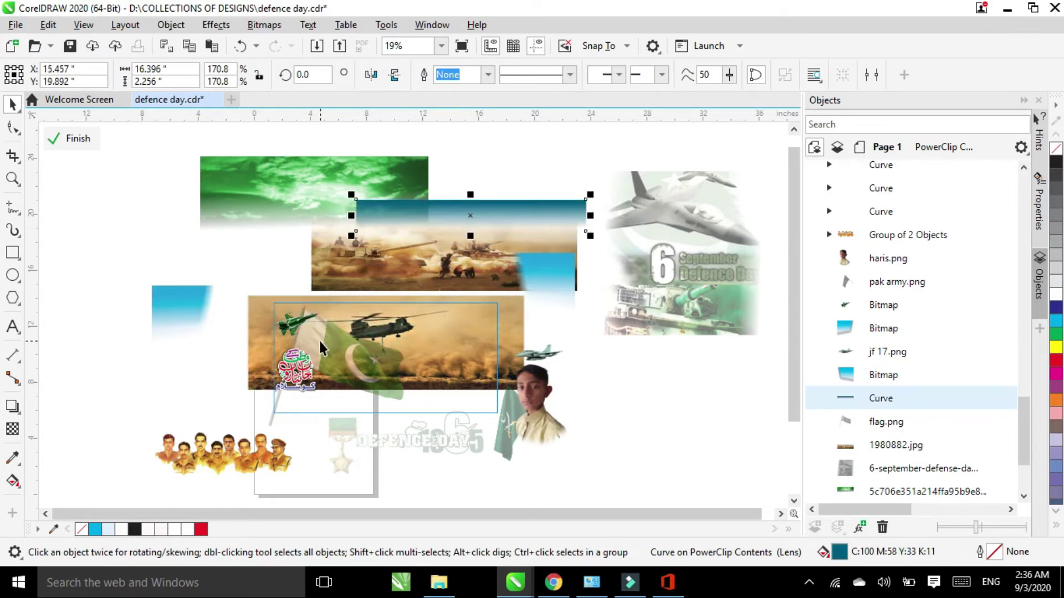
# Move the green fighter jet, the Pakistan flag and the desert helicopter photo out of the frame to its left side.
pyautogui.moveTo(320, 342); pyautogui.dragTo(202, 281)
pyautogui.moveTo(367, 331); pyautogui.dragTo(230, 347)
pyautogui.click(380, 334)
pyautogui.moveTo(383, 335); pyautogui.dragTo(263, 229)
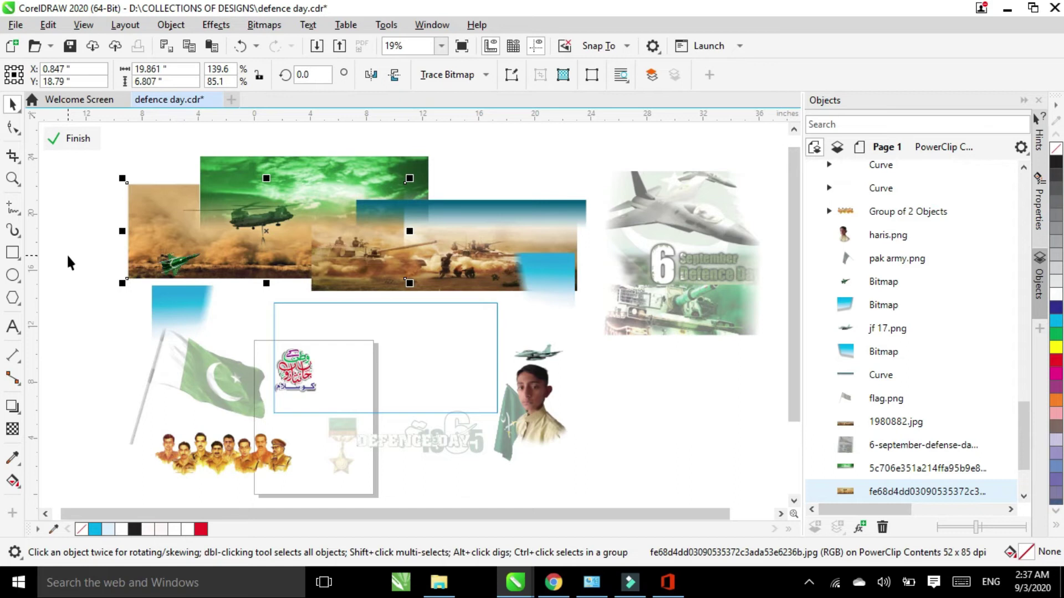
pyautogui.press('z')
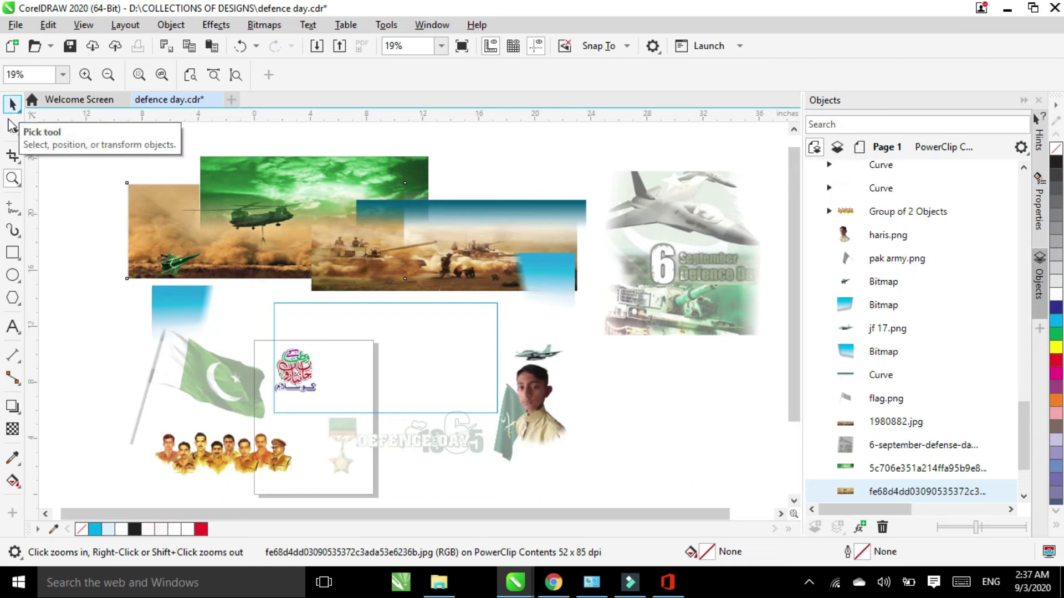
pyautogui.click(13, 106)
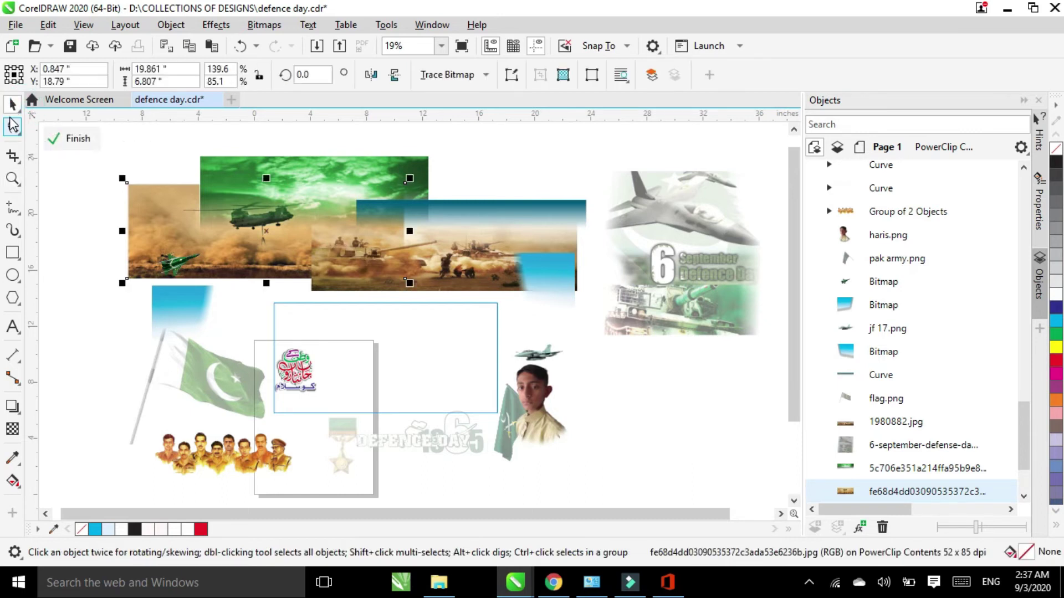